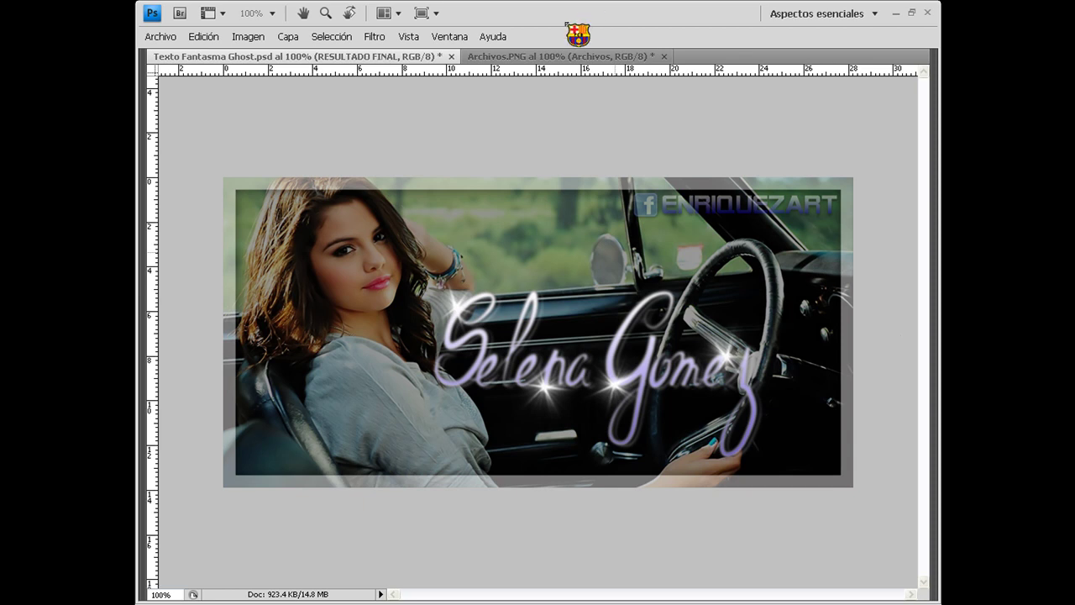
Return from Archivos.PNG to the Texto Fantasma document, restore the panels, and hide the RESULTADO FINAL layer
click(547, 57)
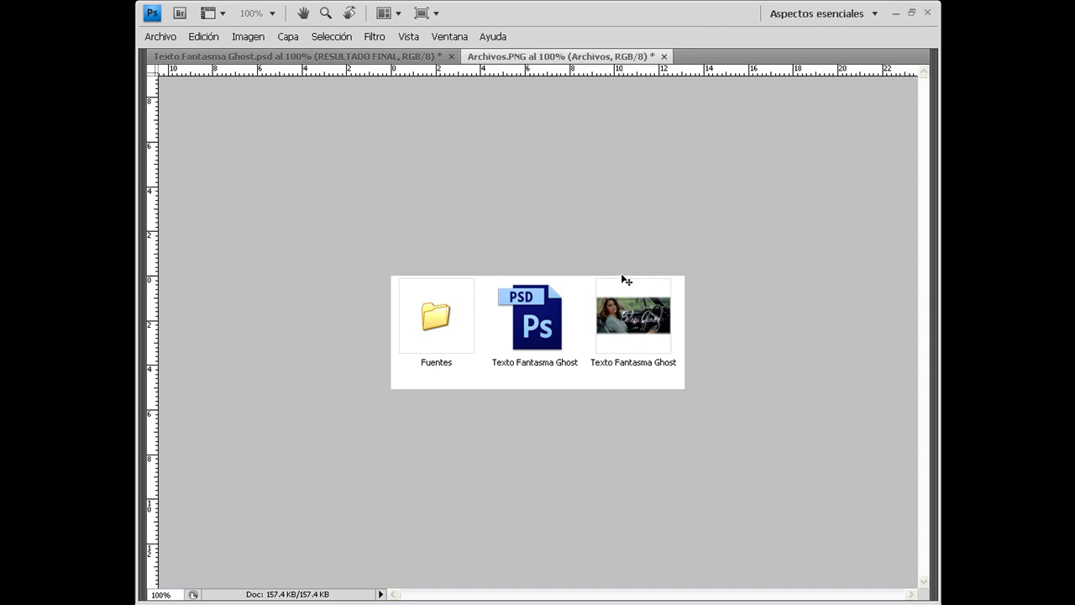
mouse_move(507, 278)
mouse_down()
mouse_move(273, 63)
mouse_move(406, 223)
mouse_up()
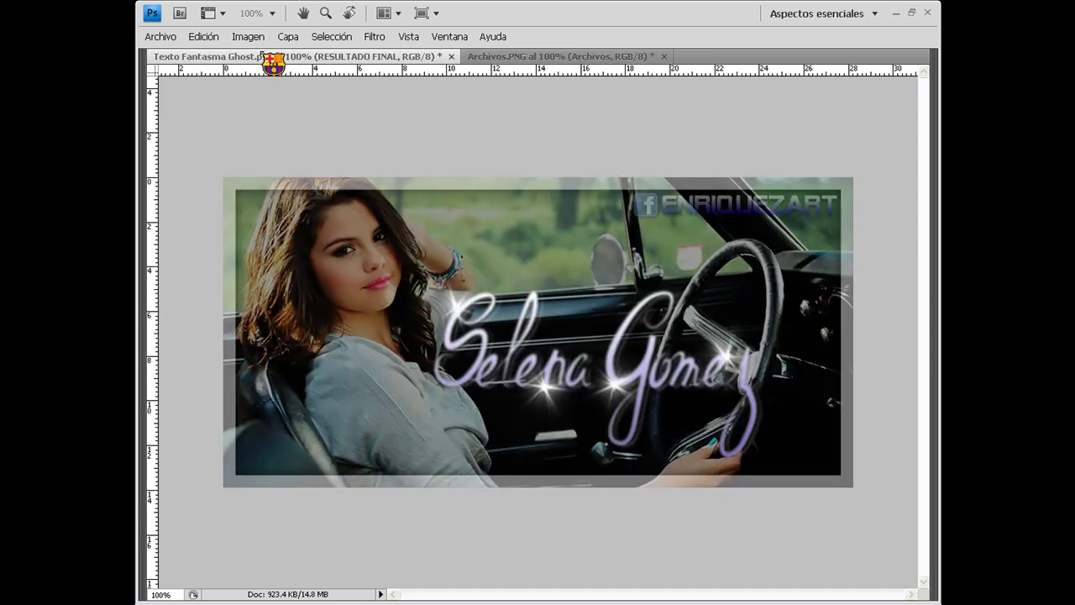
key(Tab)
key(h)
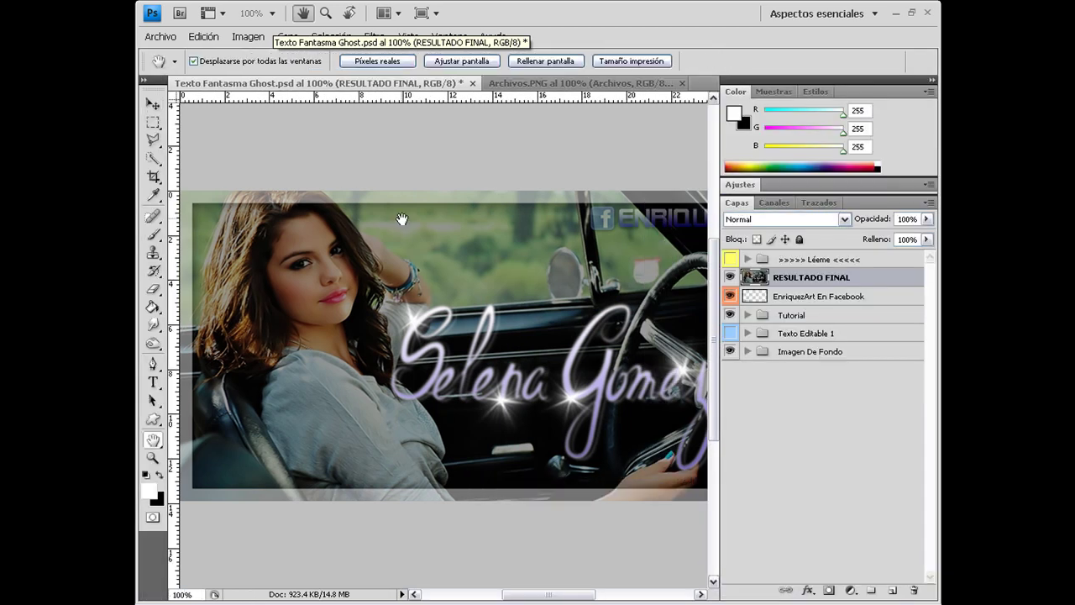
drag(516, 267, 487, 260)
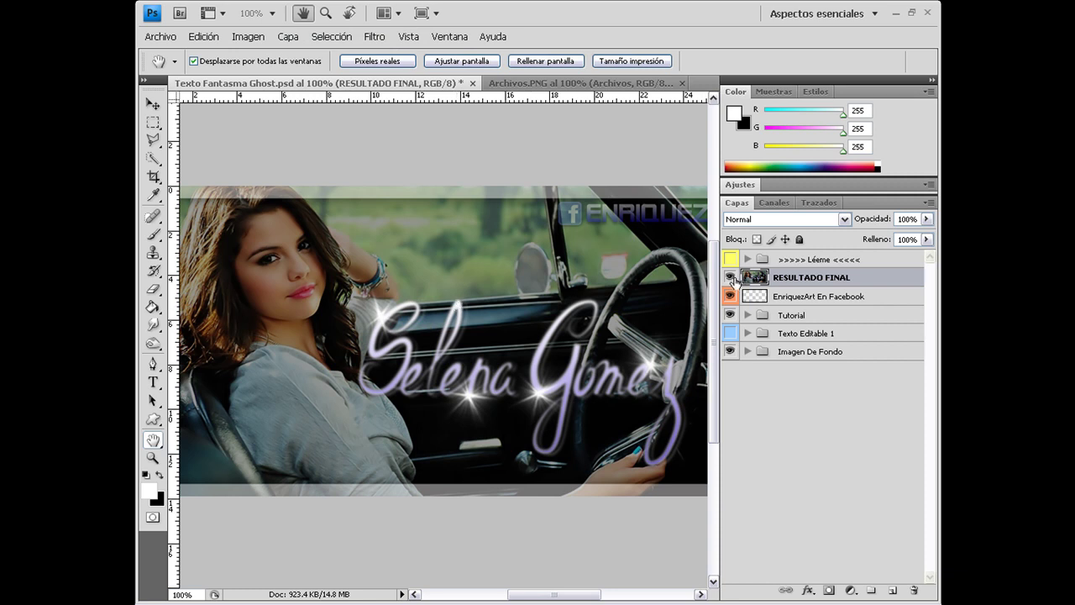
click(730, 277)
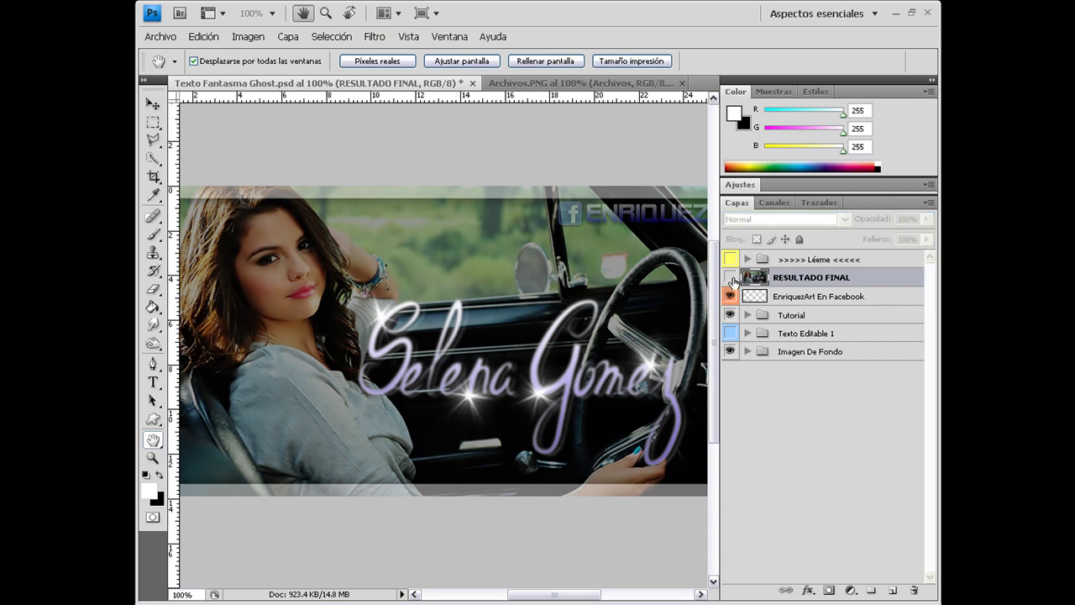
Hide the Tutorial layer group and turn on the Texto Editable 1 group
click(790, 317)
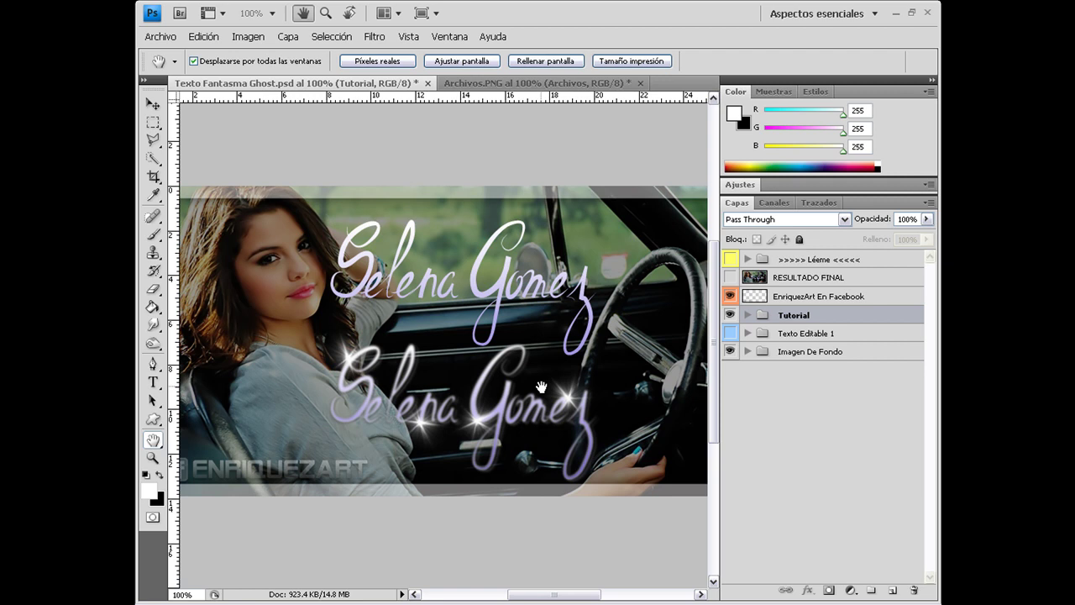
click(729, 316)
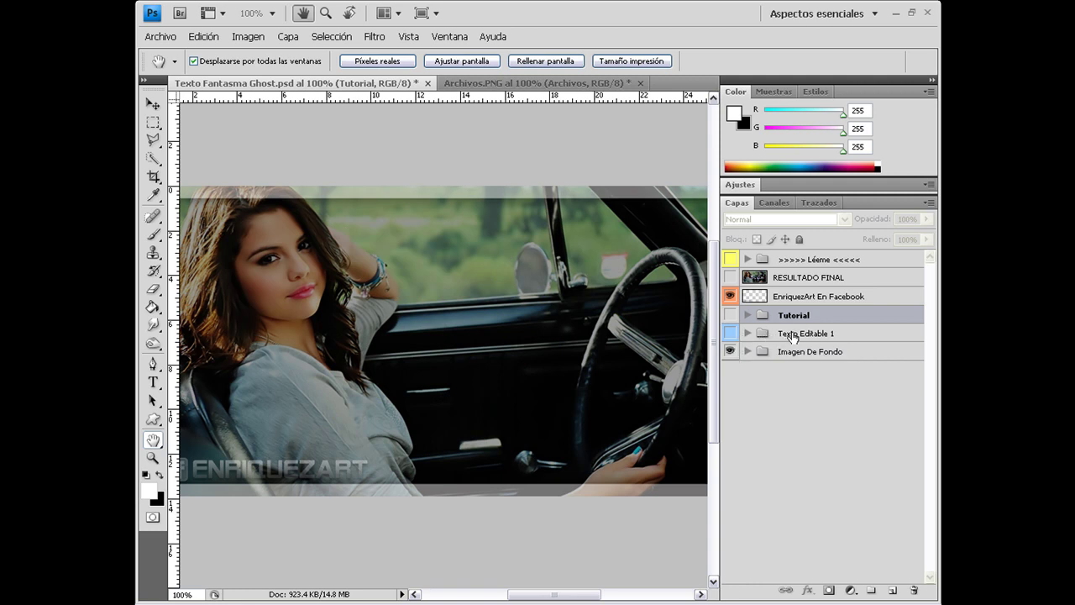
click(730, 333)
Expand Texto Editable 1, select the Agrega Tu Texto layer, and show the Filtro > Desenfocar filters
click(746, 334)
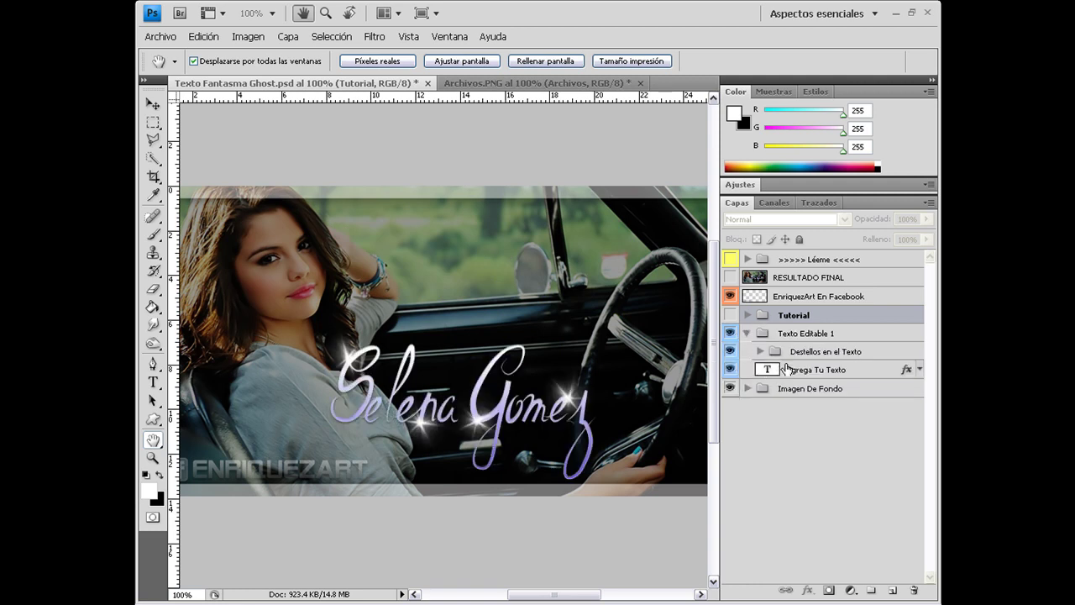
click(802, 370)
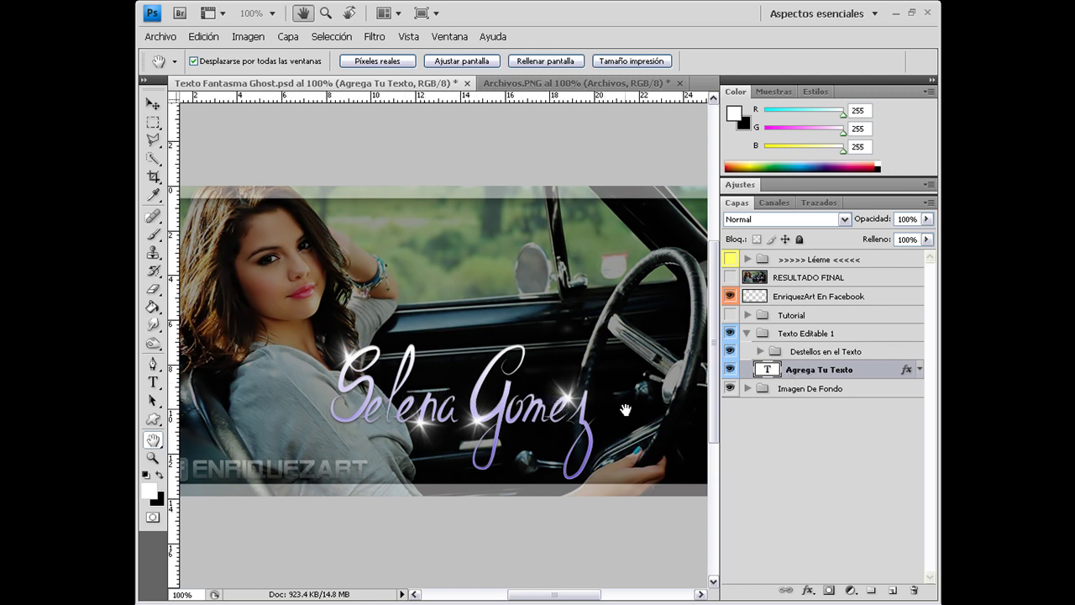
click(375, 36)
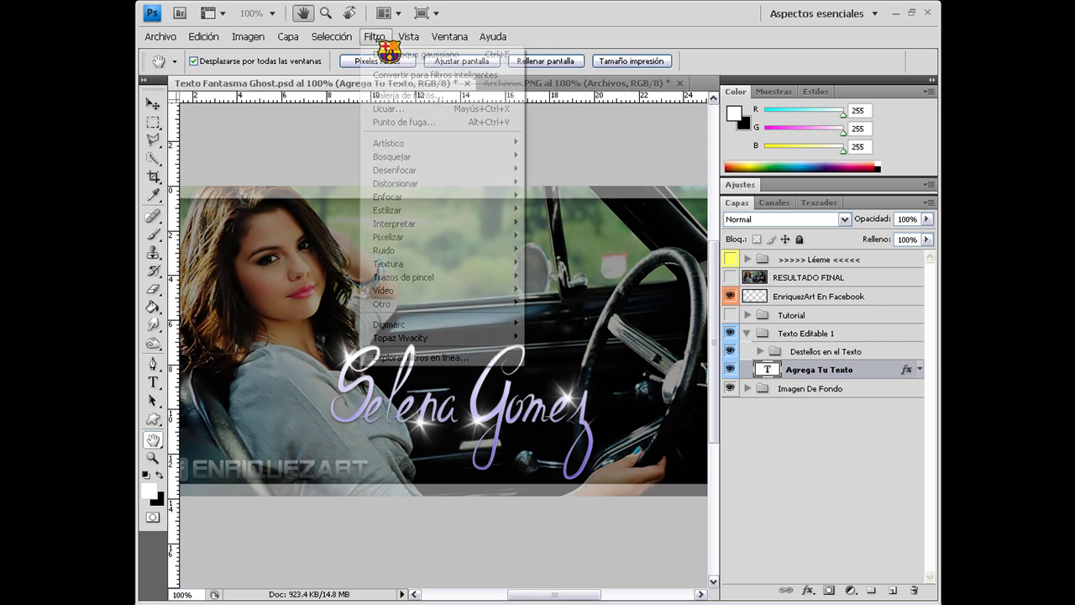
mouse_move(395, 170)
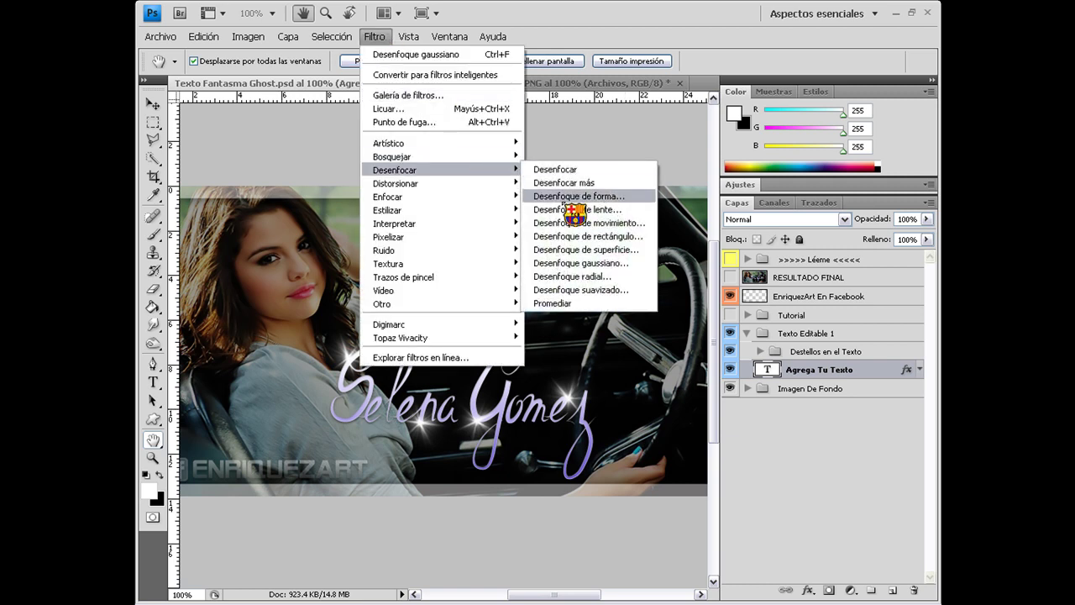
Rasterize Agrega Tu Texto and apply a 1.5-pixel Desenfoque gaussiano to it
click(605, 265)
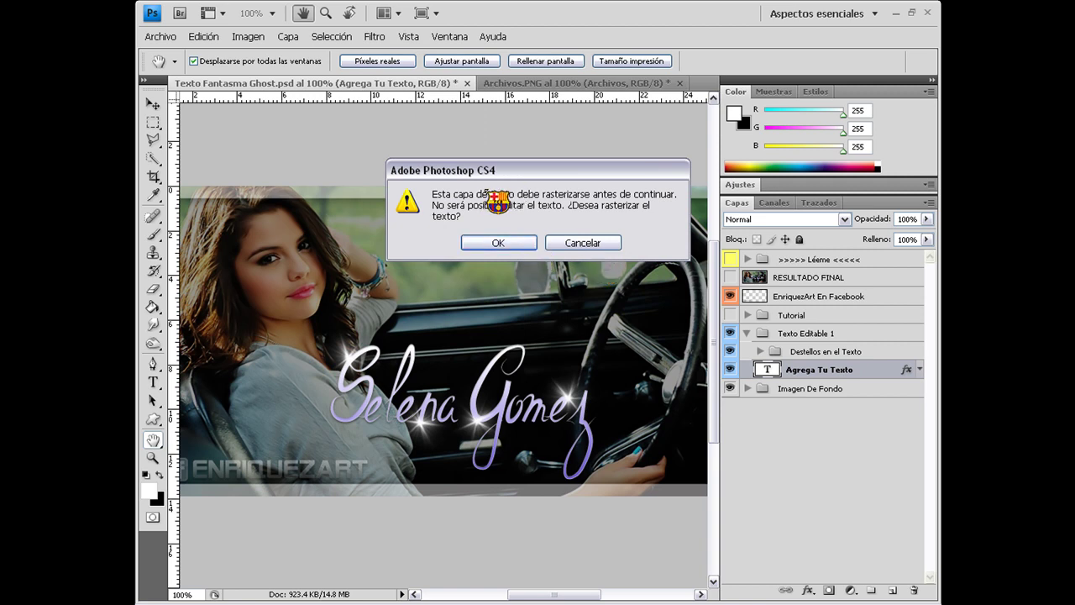
click(510, 243)
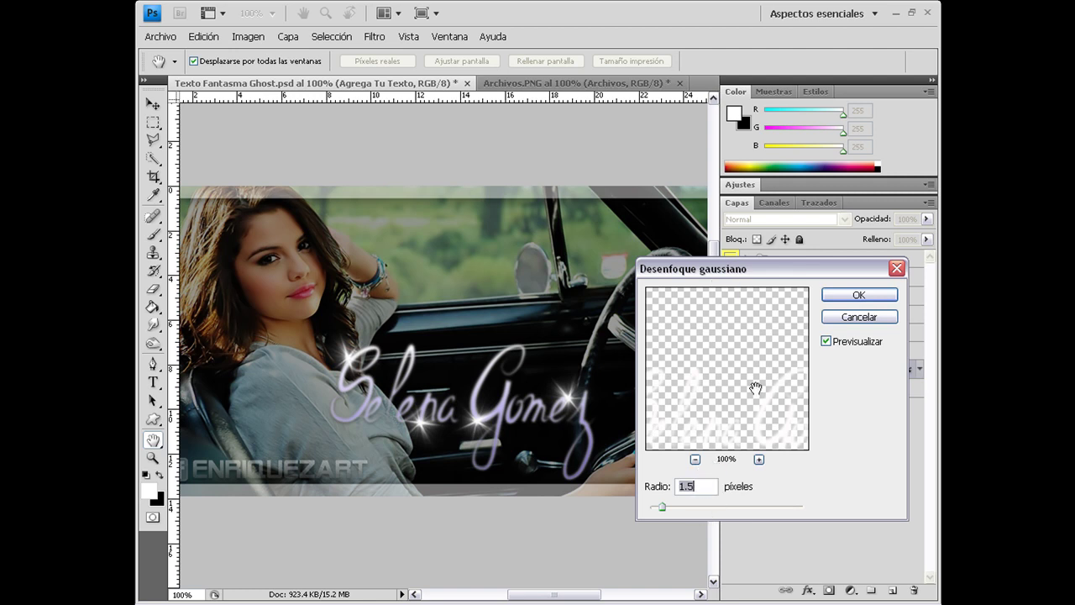
click(840, 294)
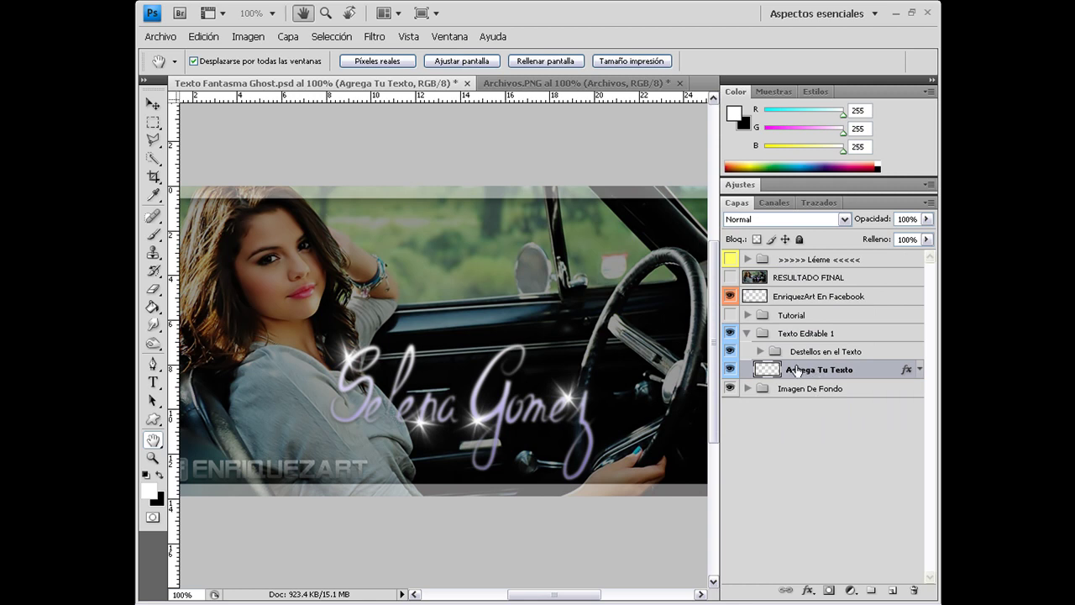
Duplicate Agrega Tu Texto and set the original layer's fill to 0%
key(ctrl+j)
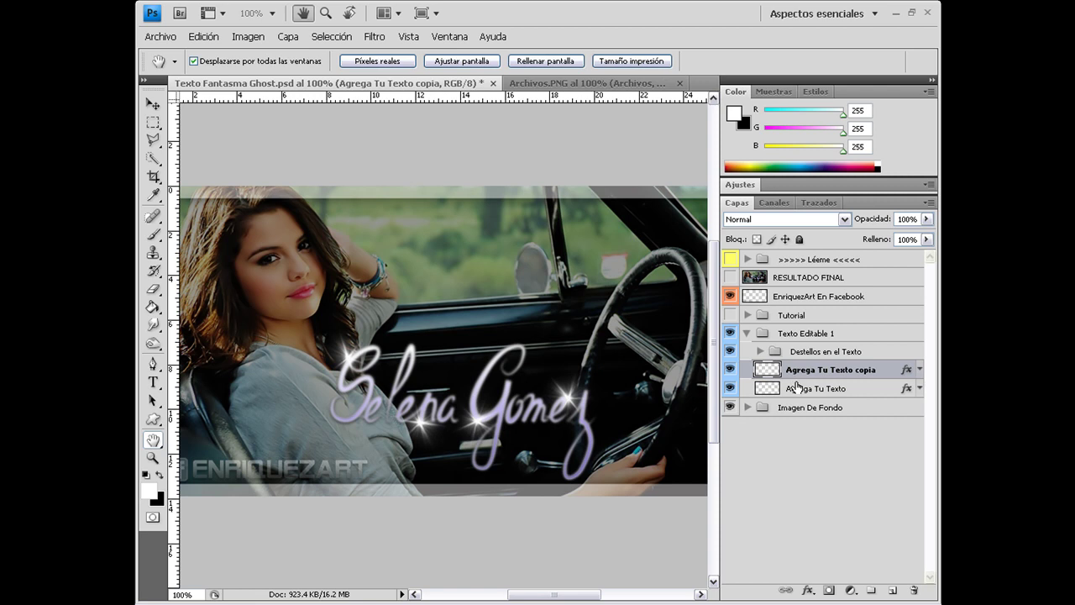
click(800, 388)
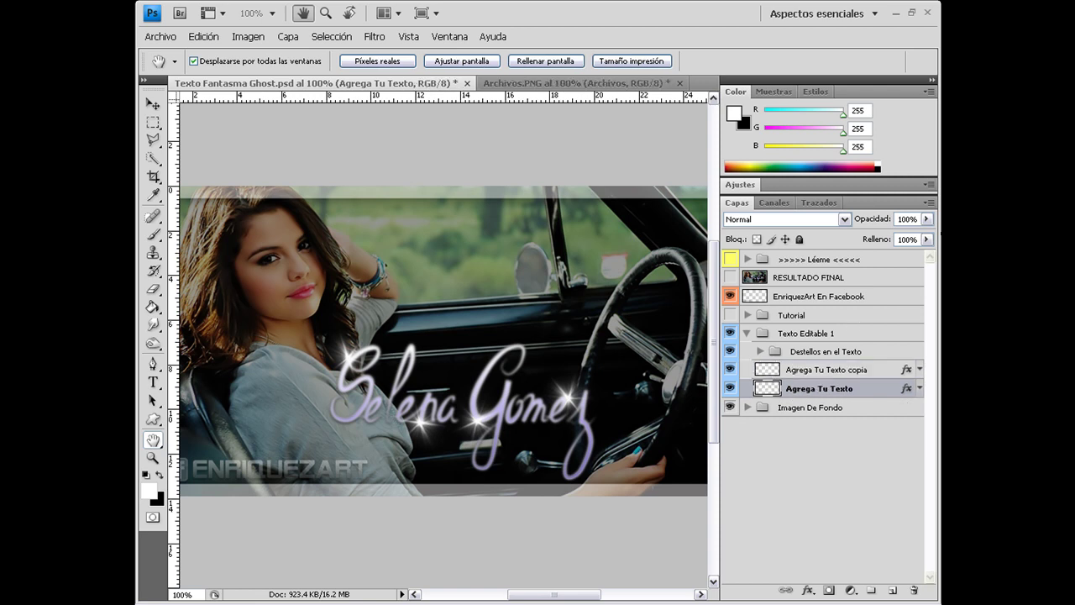
click(927, 240)
drag(927, 259, 847, 255)
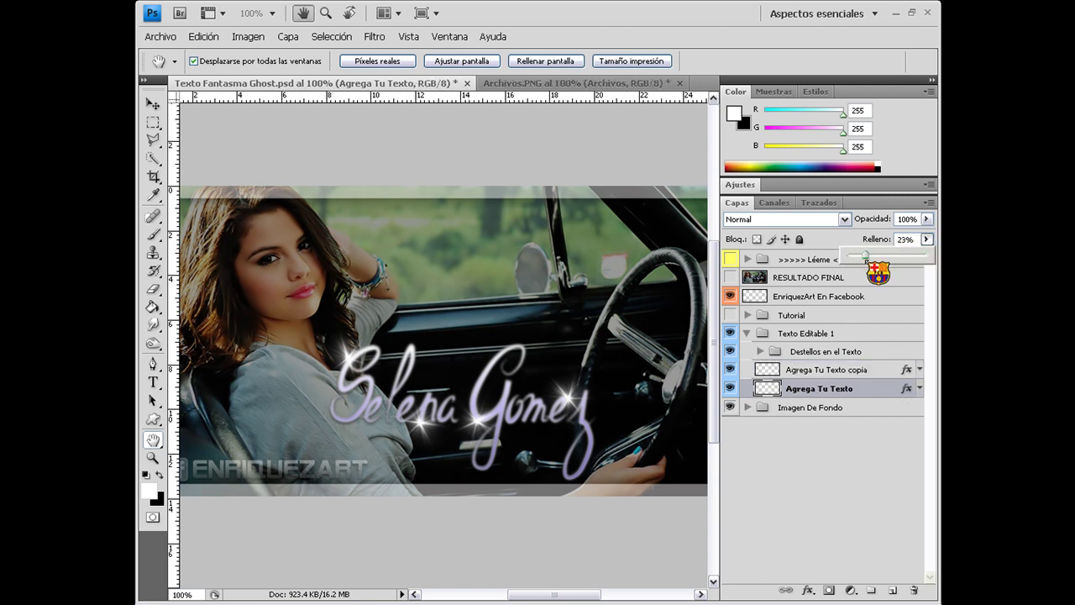
Turn off the original layer's inner shadow, inner glow and gradient overlay effects
click(920, 390)
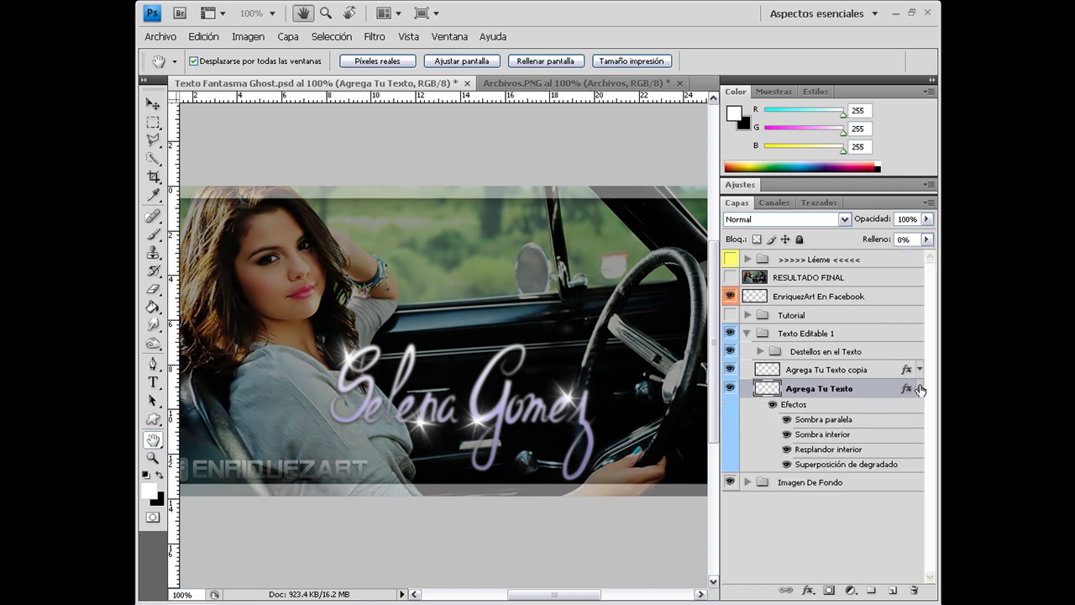
click(788, 434)
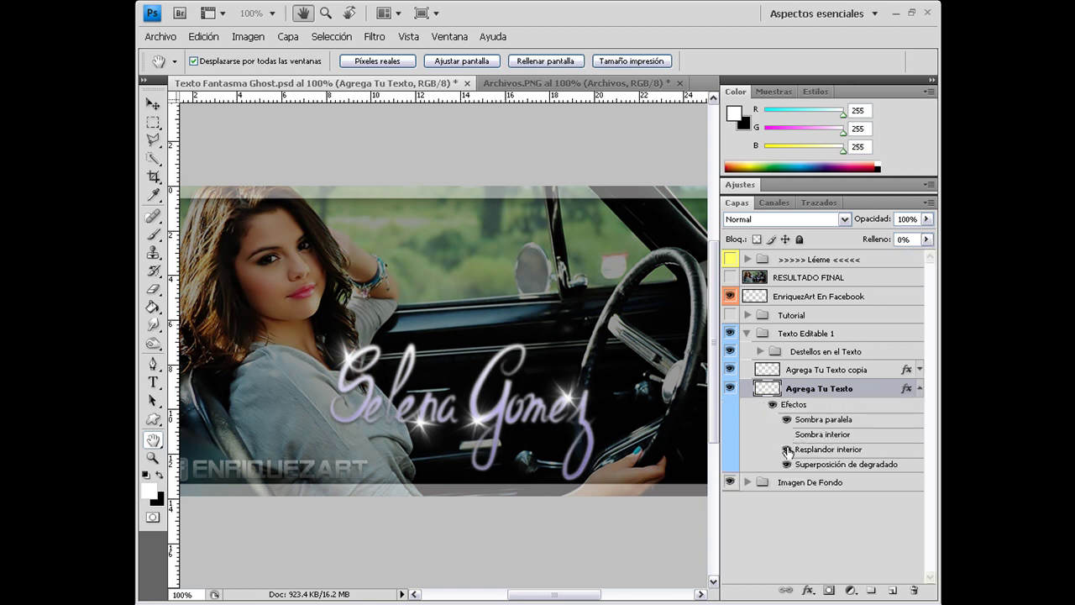
click(787, 450)
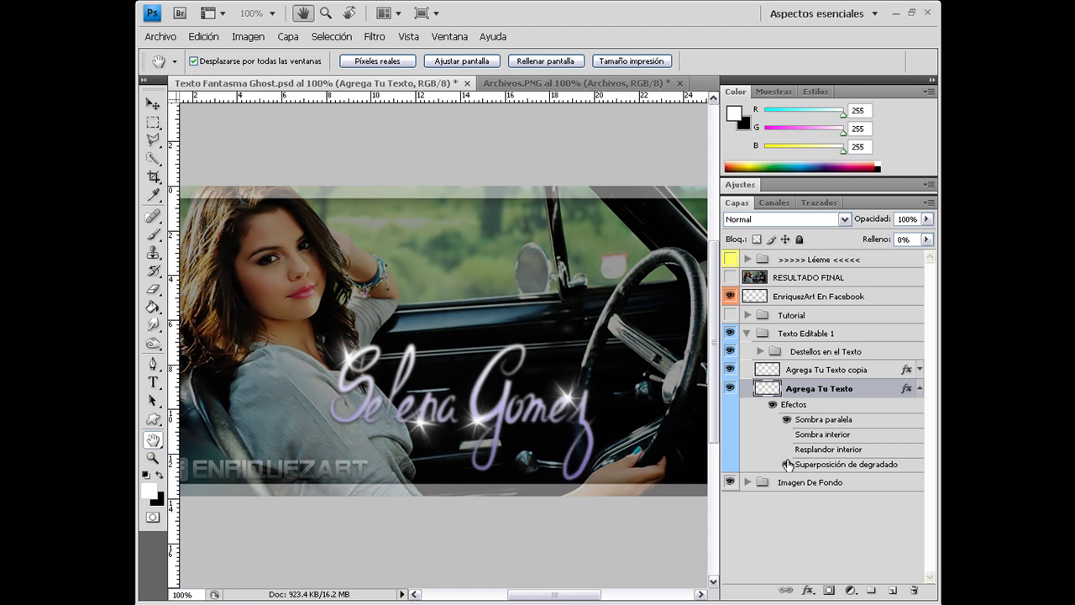
click(788, 465)
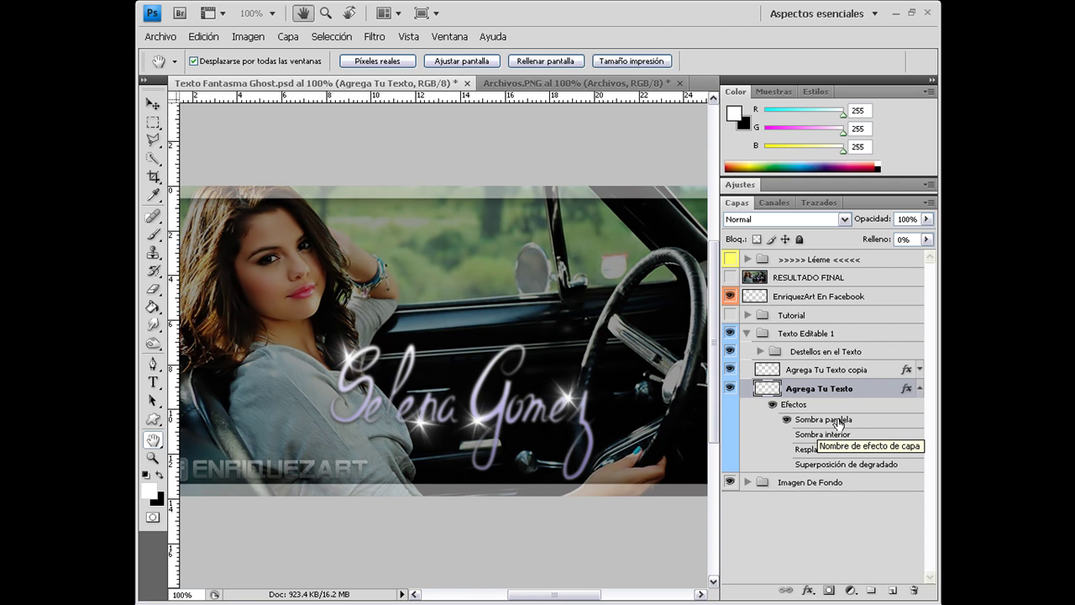
Make the drop shadow white in Trama blend mode at about 78–80% opacity
double_click(838, 422)
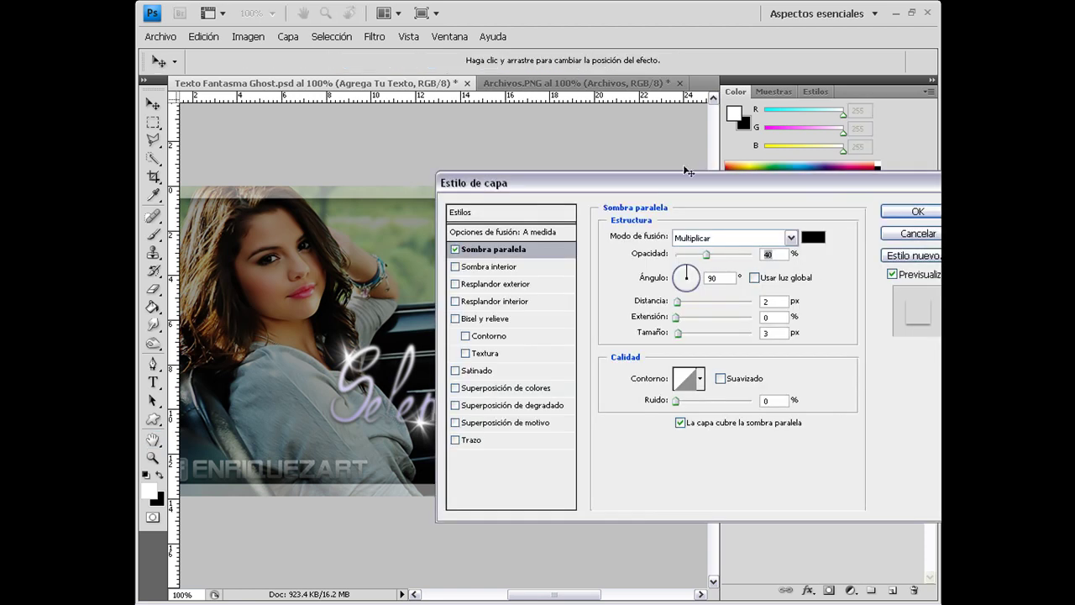
mouse_move(697, 173)
mouse_down()
mouse_move(522, 179)
mouse_move(378, 165)
mouse_up()
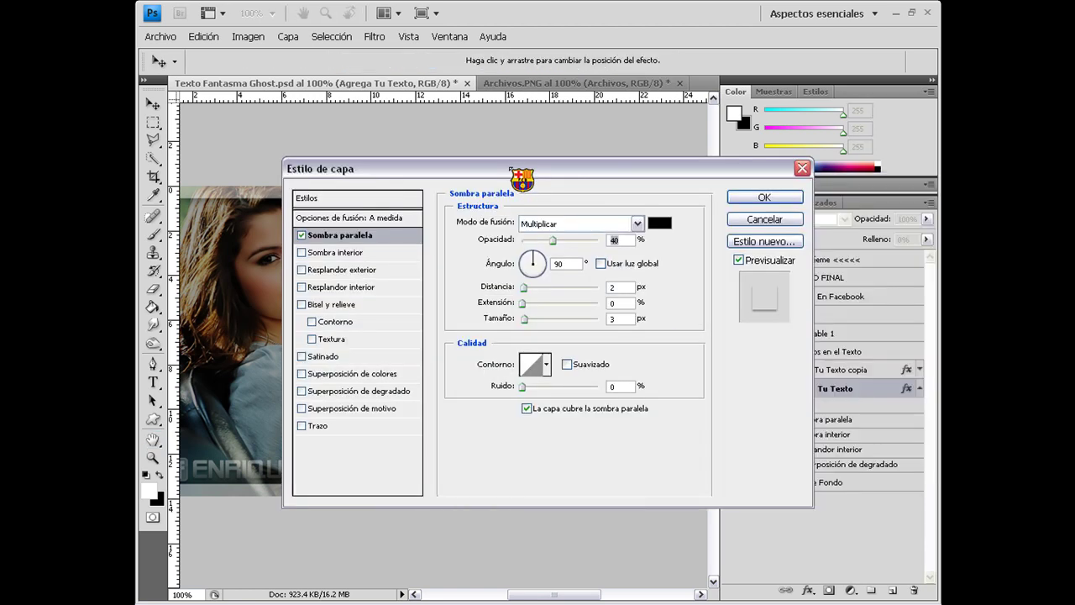
click(638, 224)
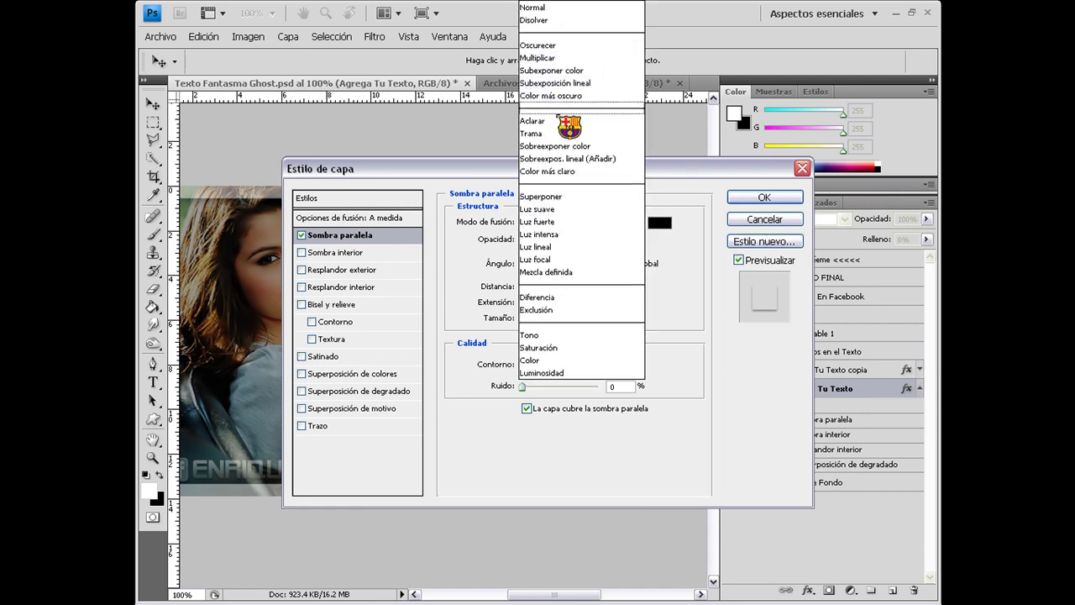
click(554, 134)
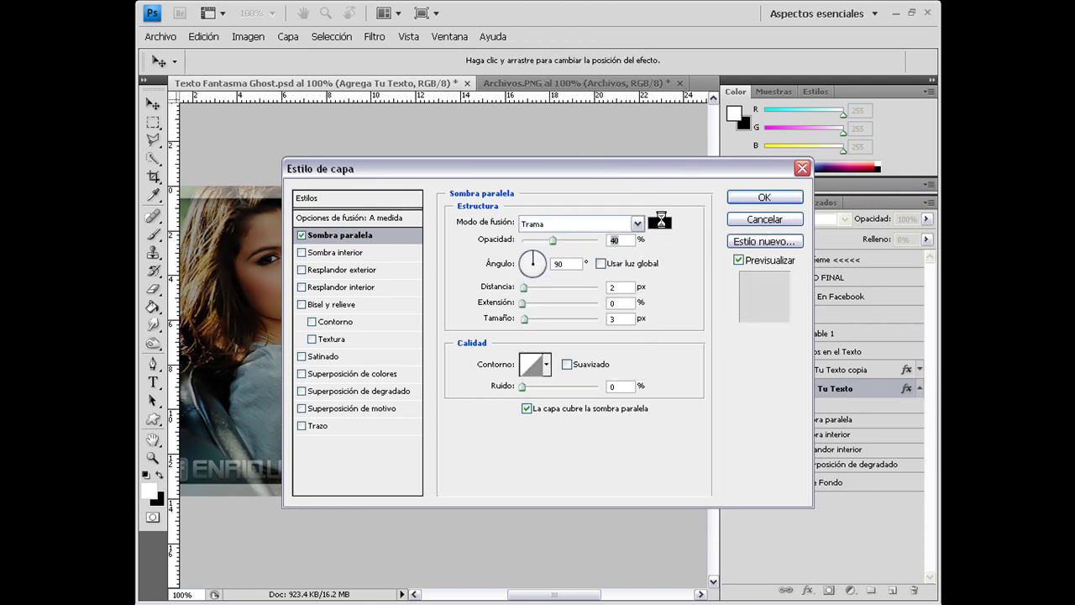
click(660, 222)
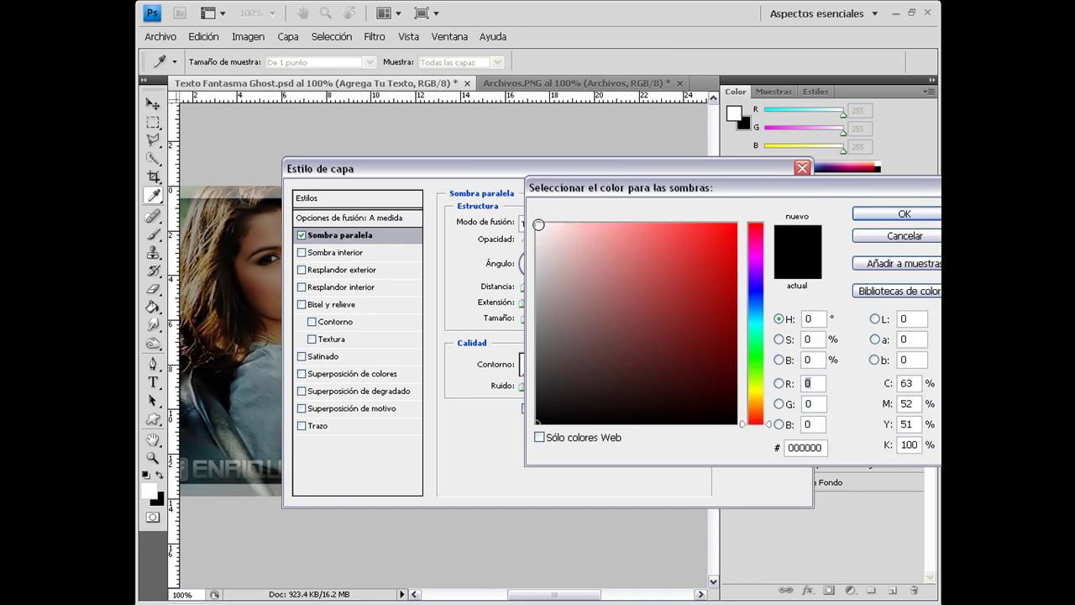
click(539, 225)
click(904, 213)
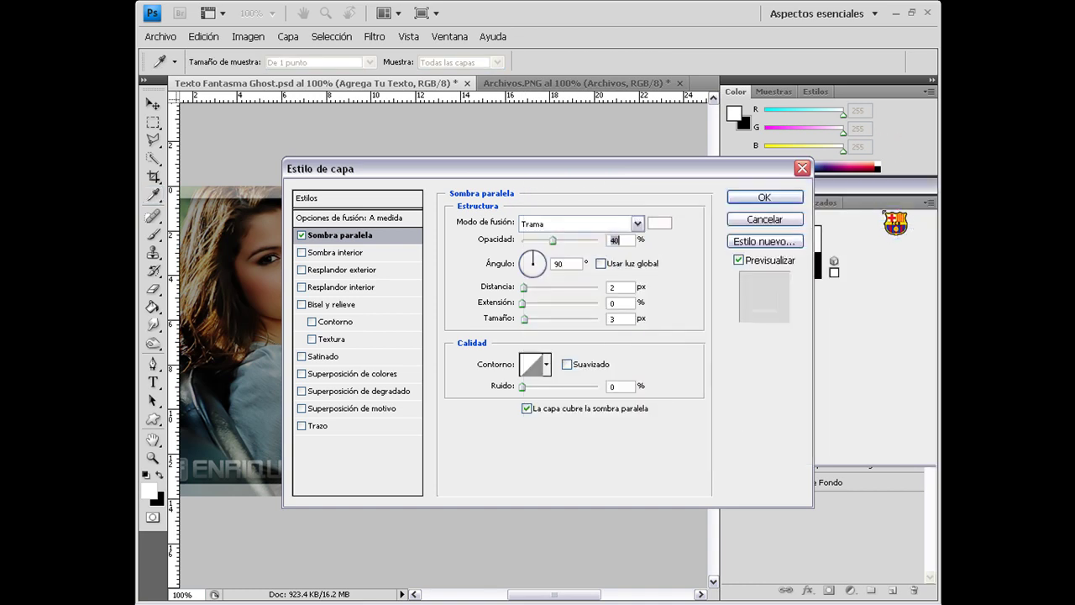
drag(553, 241, 587, 242)
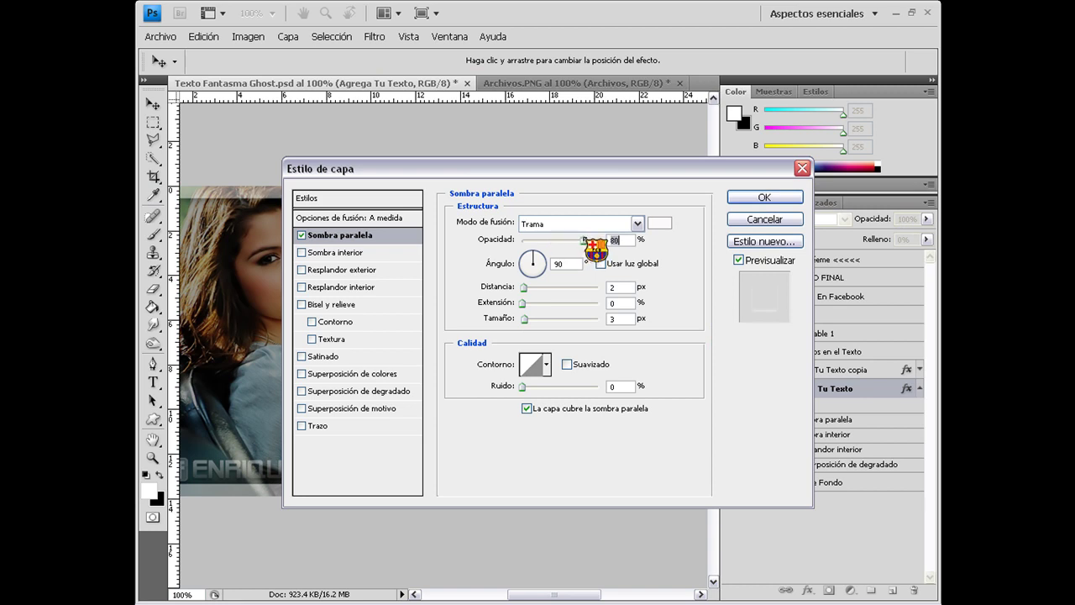
click(760, 197)
key(h)
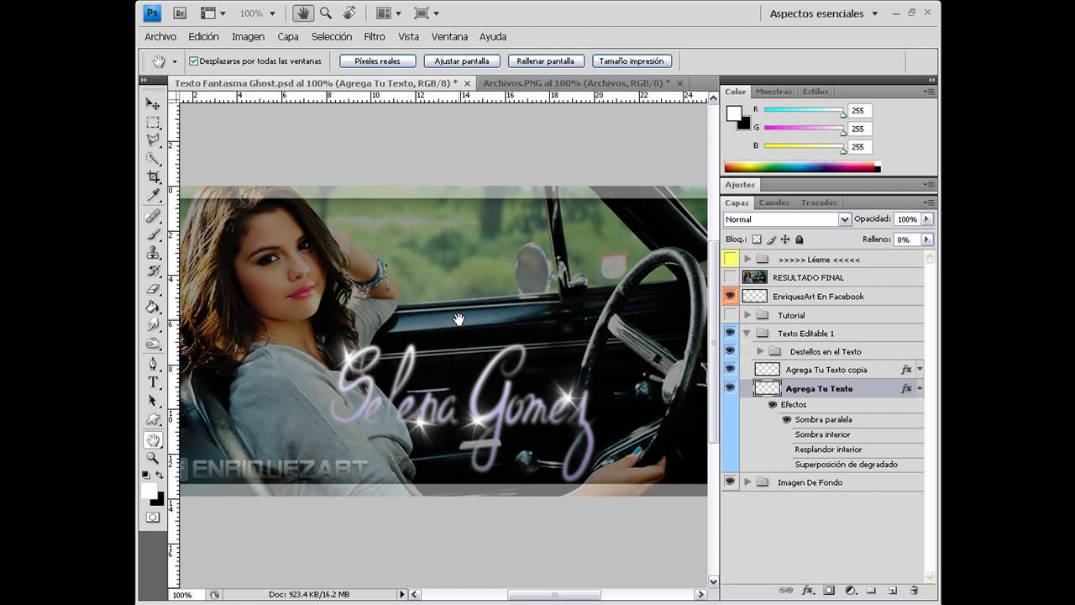
Nudge the Agrega Tu Texto layer 4 px right with Free Transform, to X 404 px
key(ctrl+t)
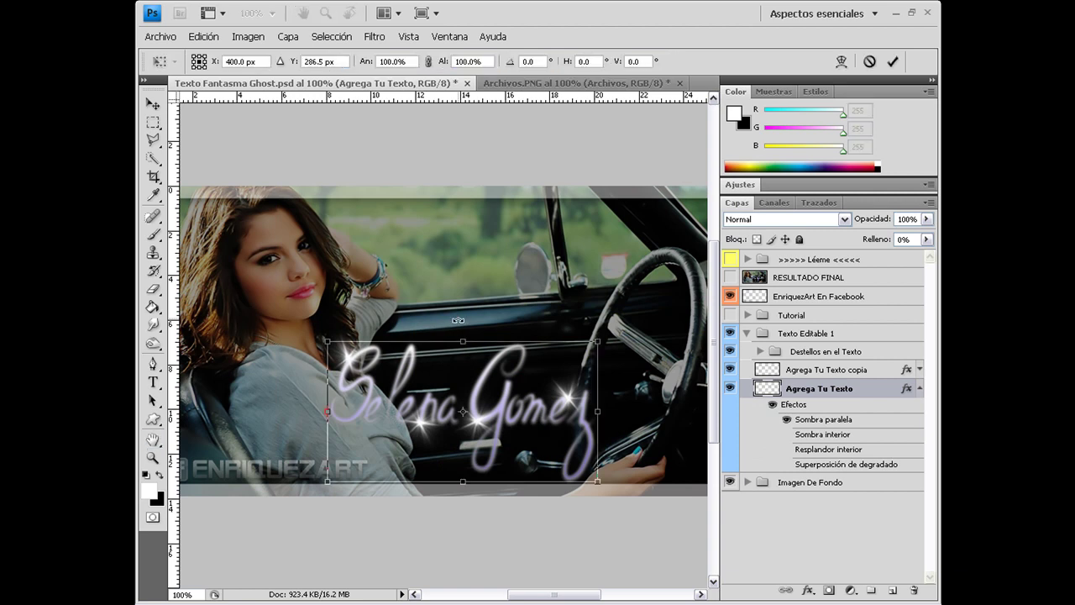
key(Right)
key(Right)
key(Right)
key(Right)
key(Right)
key(Right)
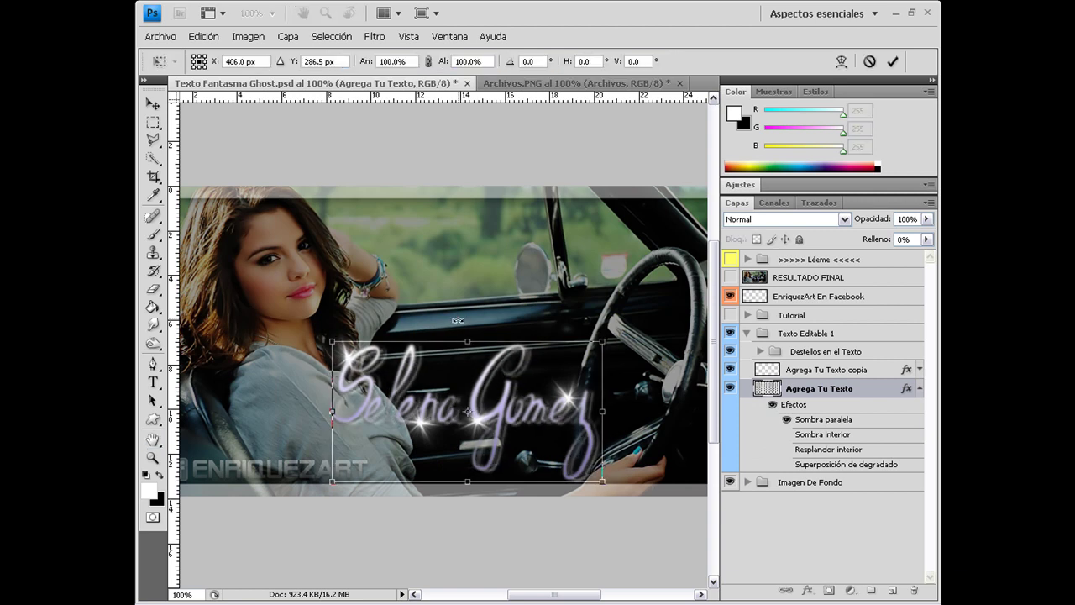
key(Left)
key(Left)
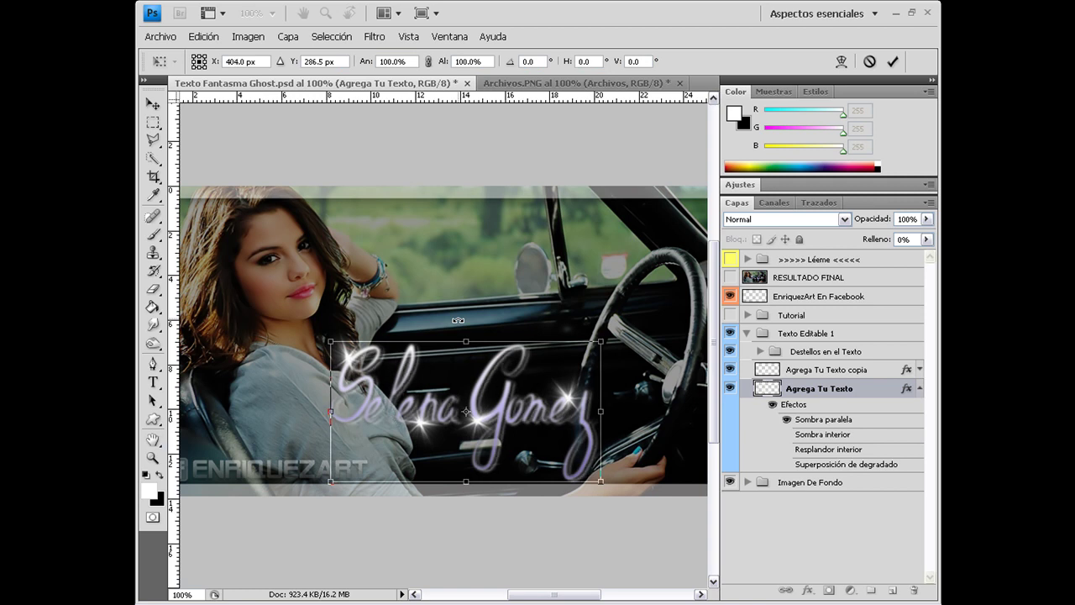
key(h)
key(Return)
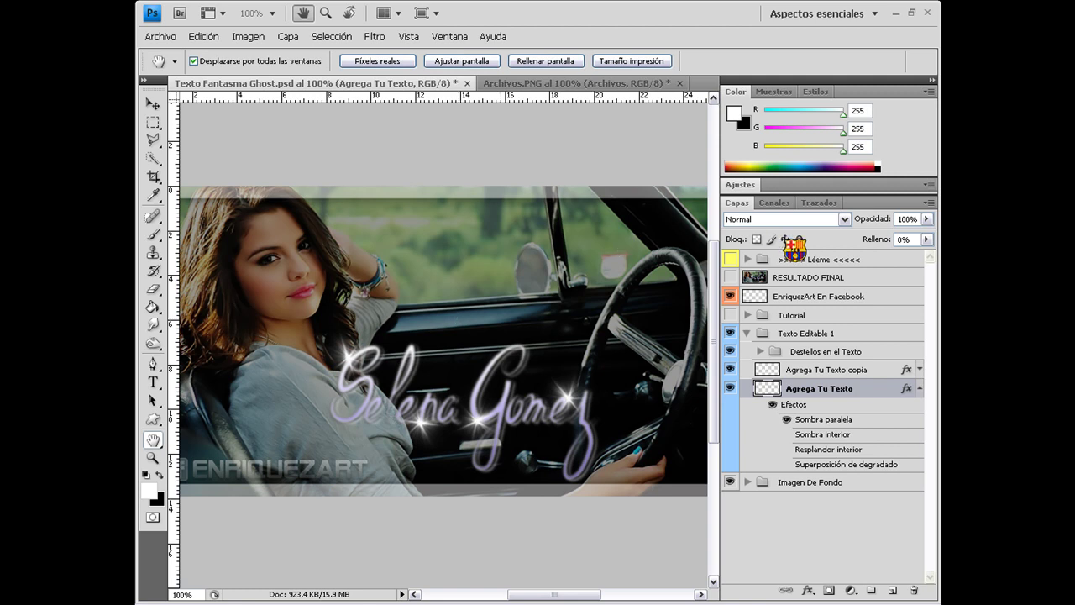
Lower the Agrega Tu Texto layer opacity to 51% and collapse its effects list
click(927, 219)
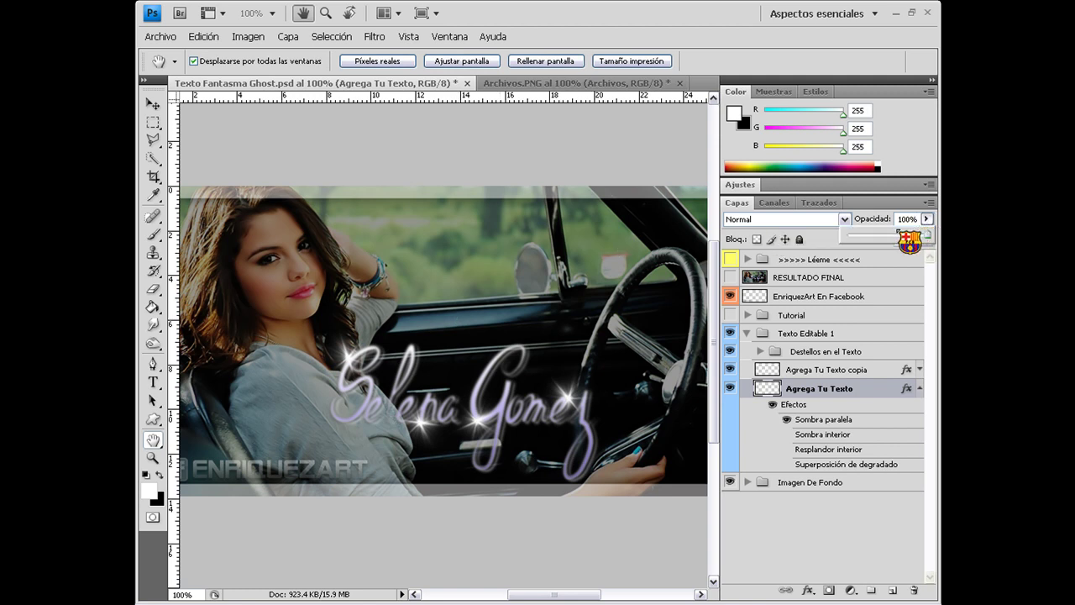
drag(924, 235, 890, 236)
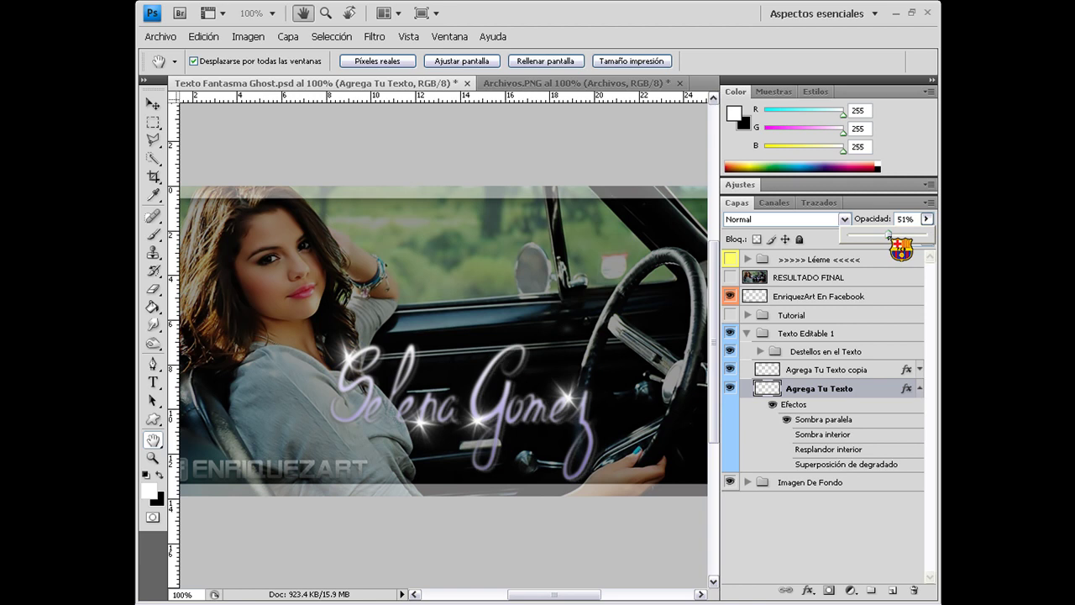
click(812, 389)
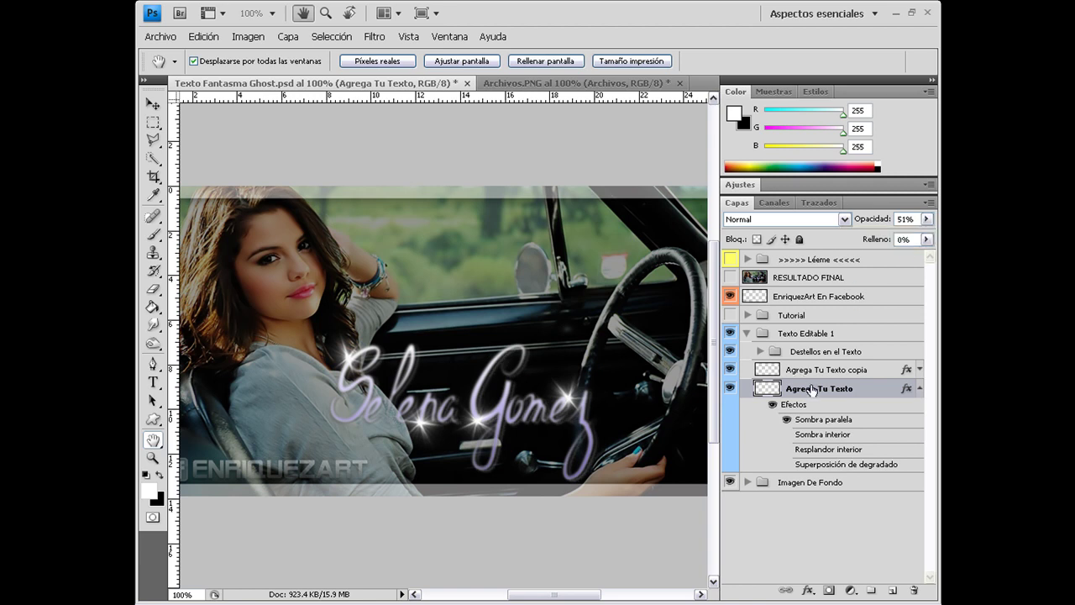
click(920, 388)
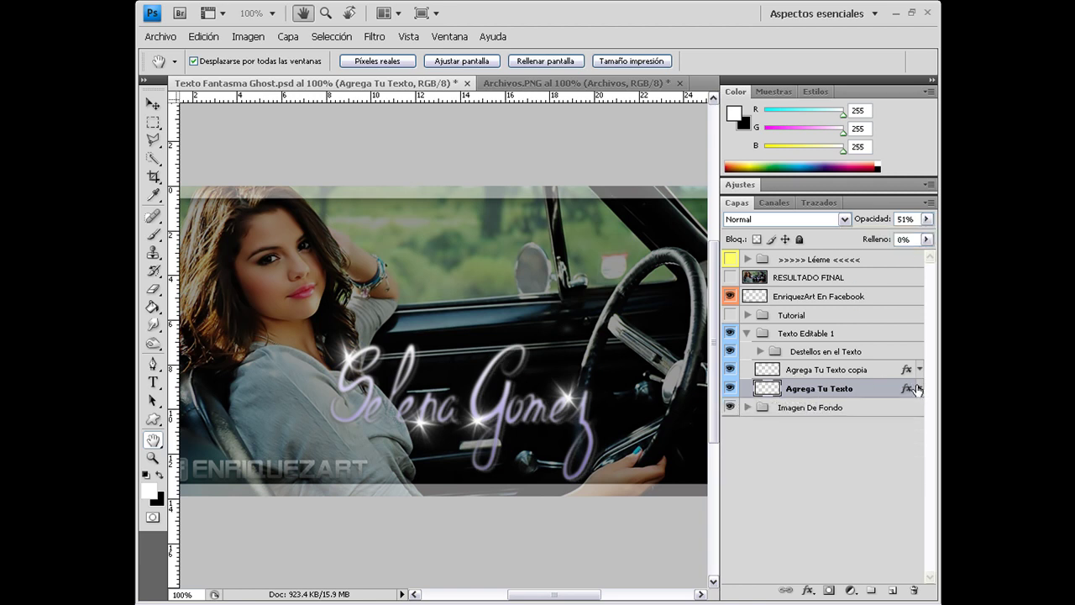
Toggle the Agrega Tu Texto copia layer off and on, then expand Destellos en el Texto
click(730, 370)
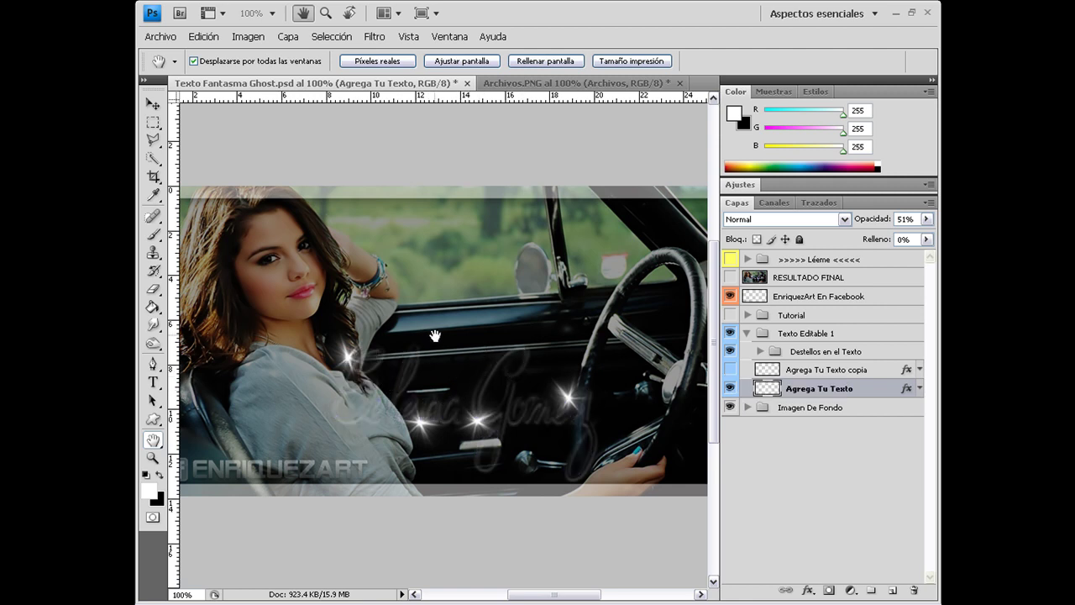
click(730, 371)
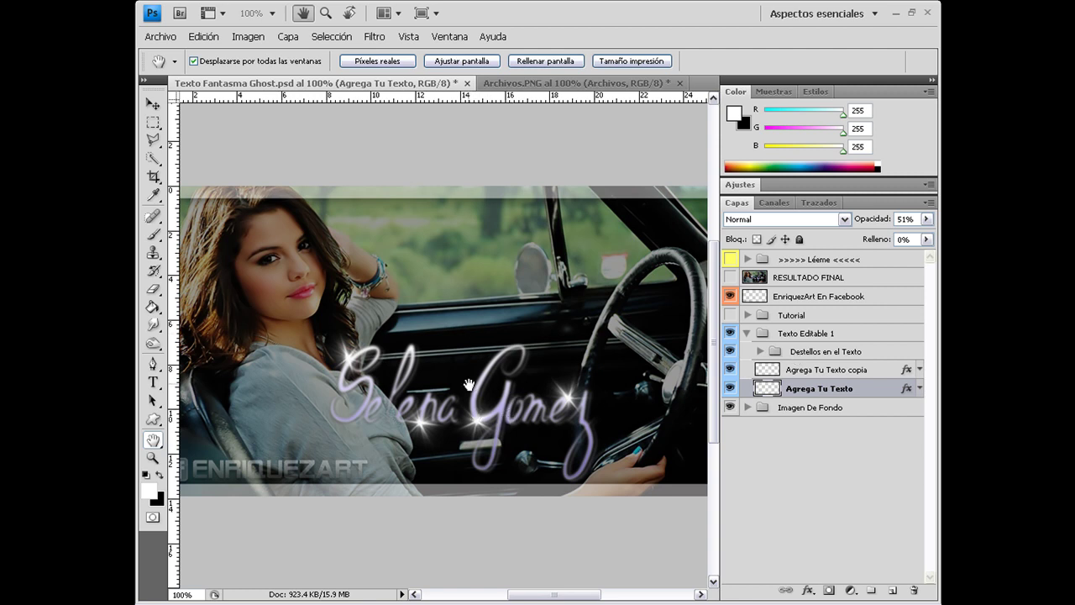
click(766, 350)
click(761, 351)
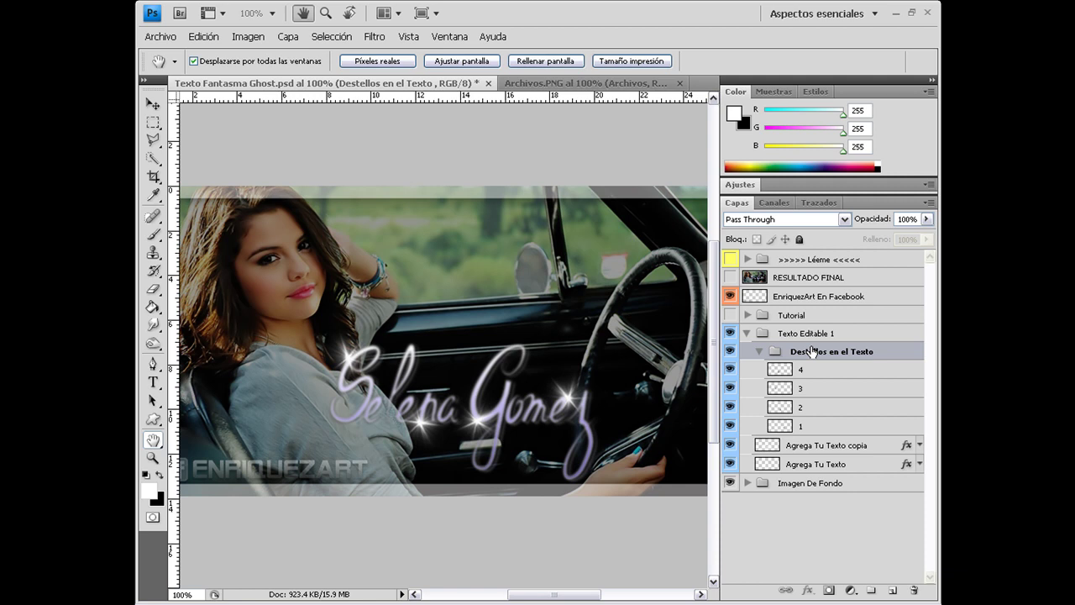
Collapse and select the Texto Editable 1 group, then try a free transform on it
click(747, 333)
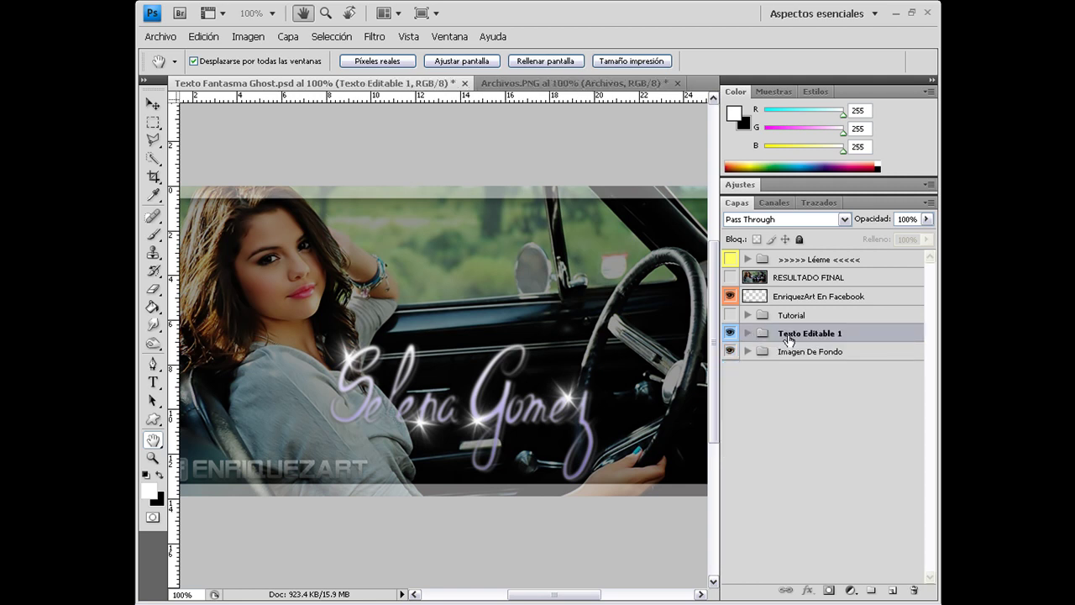
key(ctrl+t)
mouse_move(494, 405)
mouse_down()
mouse_move(494, 311)
mouse_move(496, 353)
mouse_up()
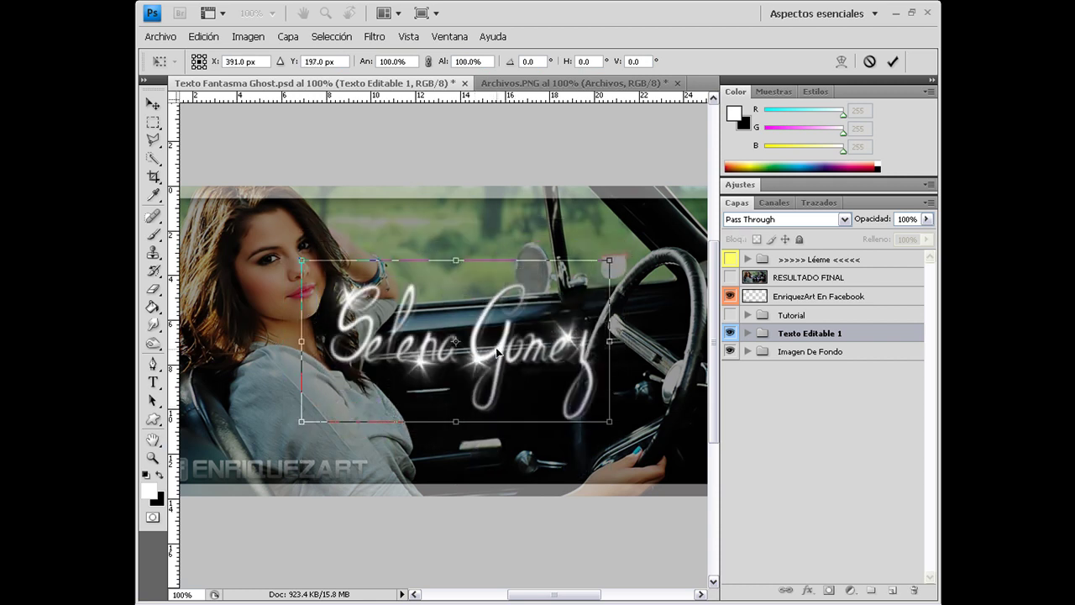
key(Return)
key(h)
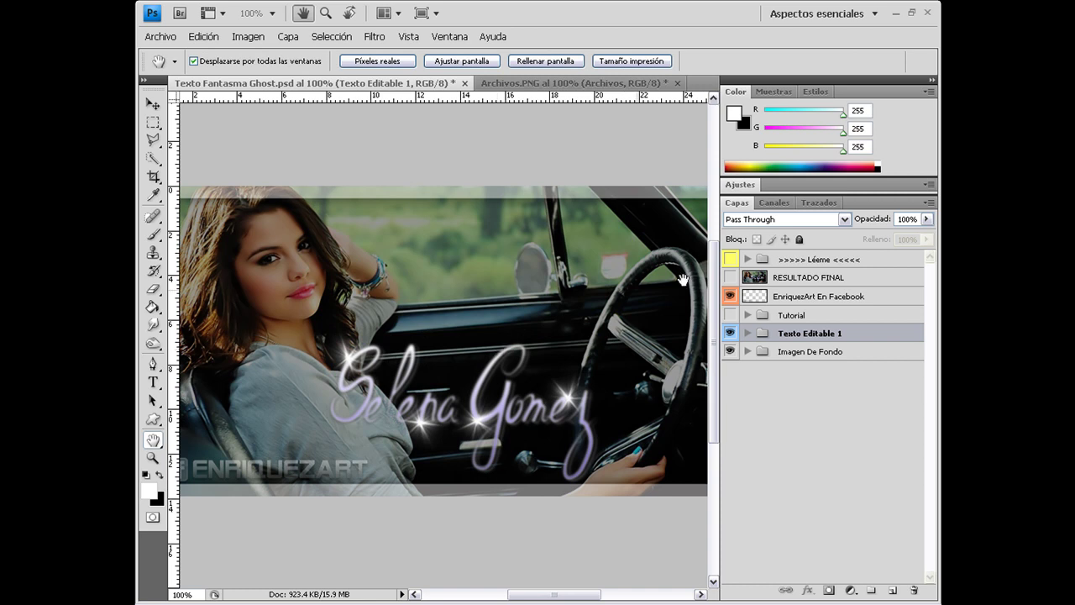
Turn RESULTADO FINAL back on and preview the banner without panels
click(730, 277)
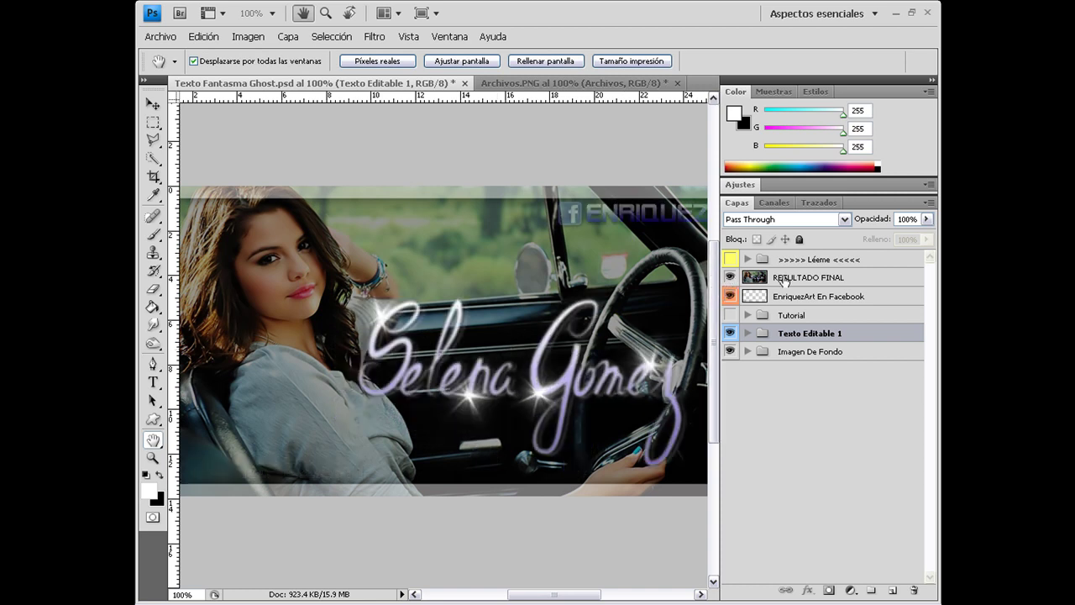
click(805, 279)
key(Tab)
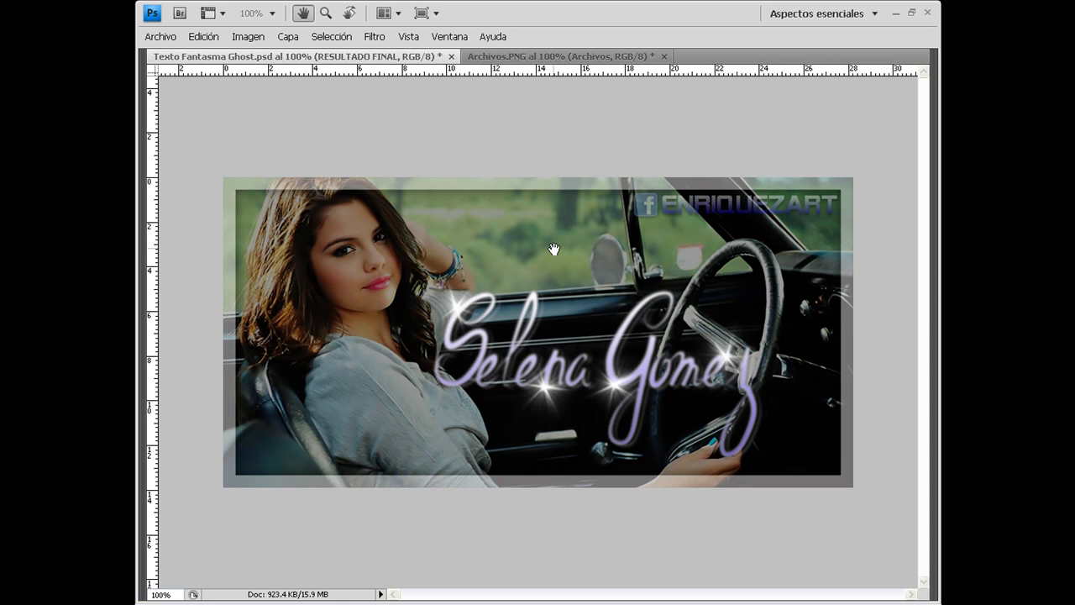
key(Tab)
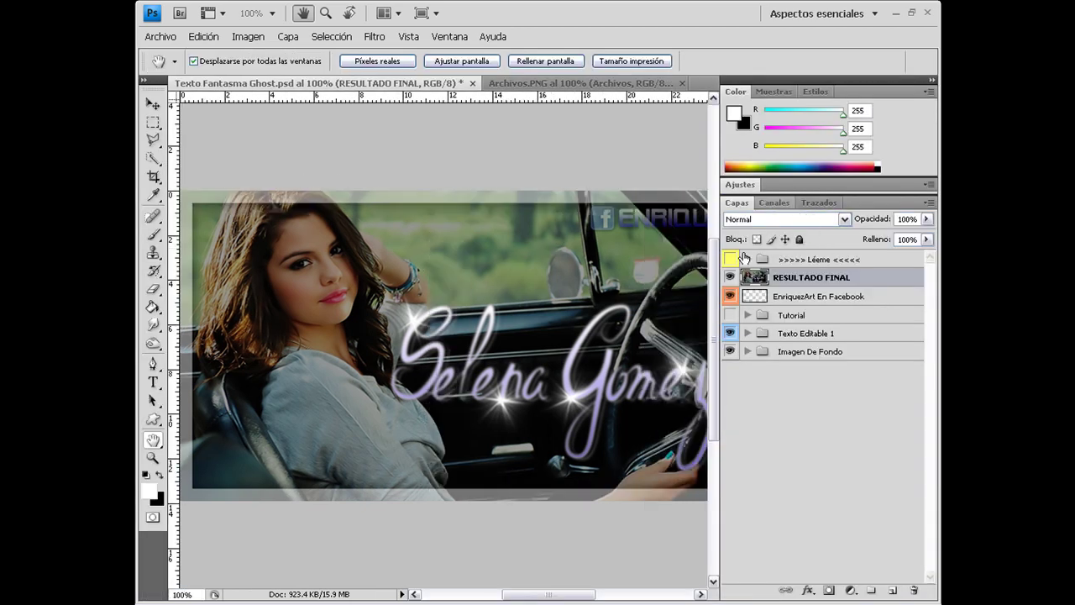
Check the Léeme group's info box, hide it again, and show the banner full-screen
click(731, 259)
click(747, 259)
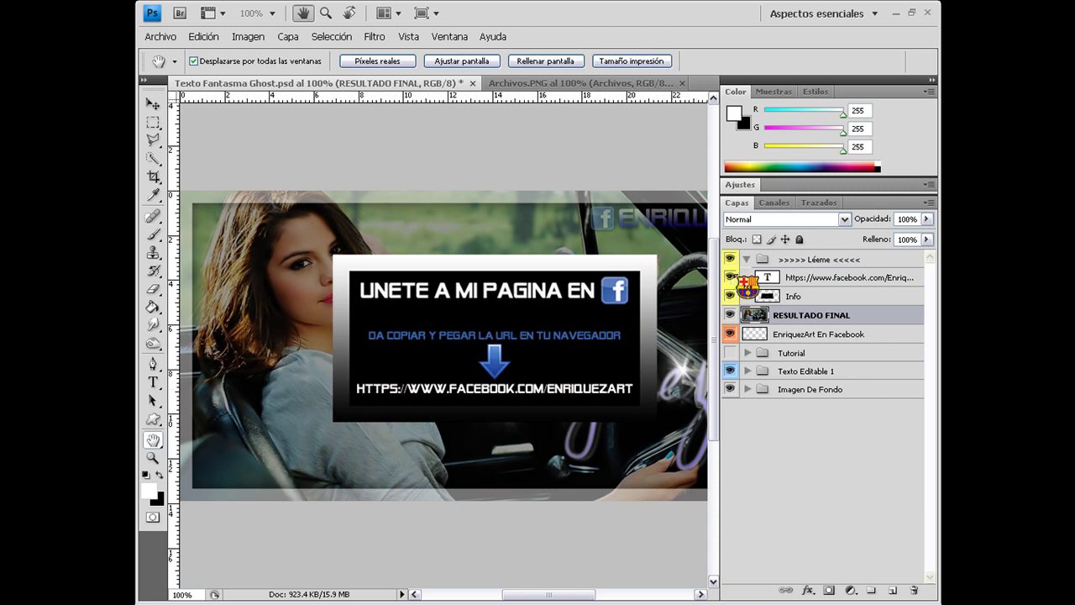
click(747, 259)
click(730, 259)
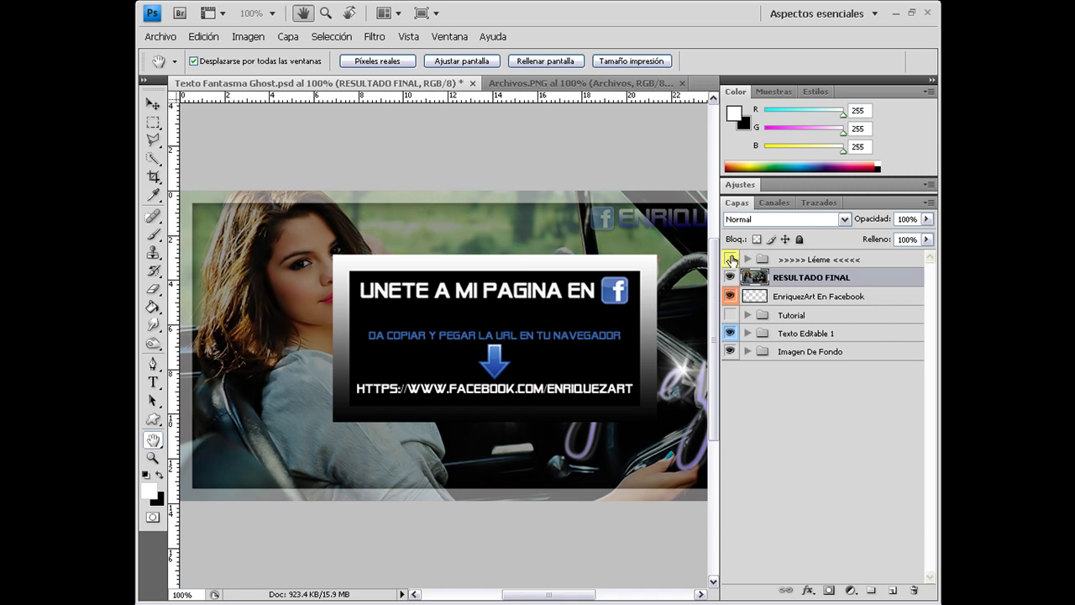
key(Tab)
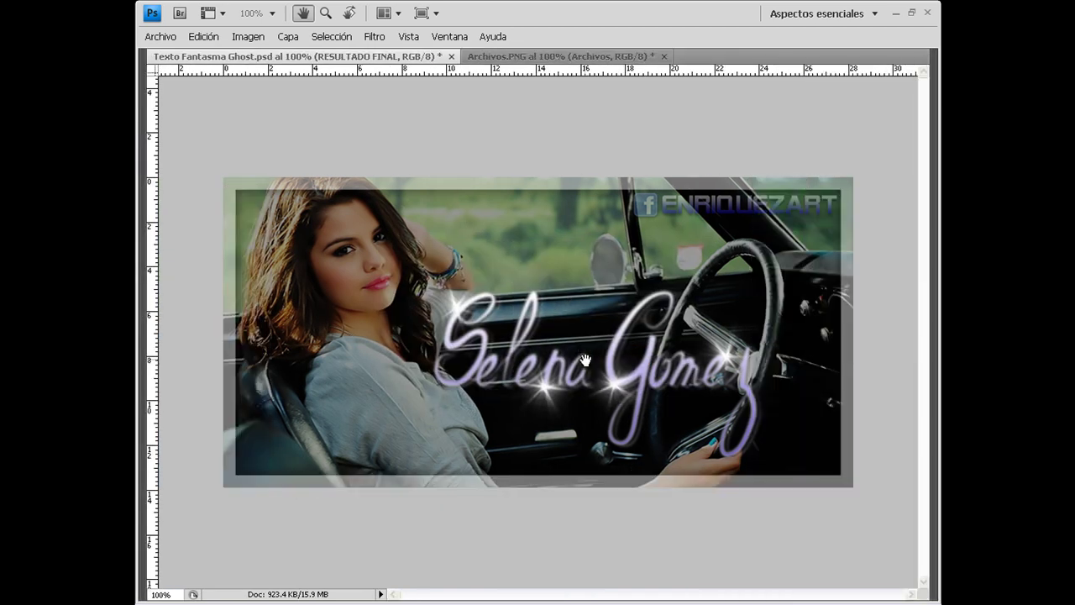